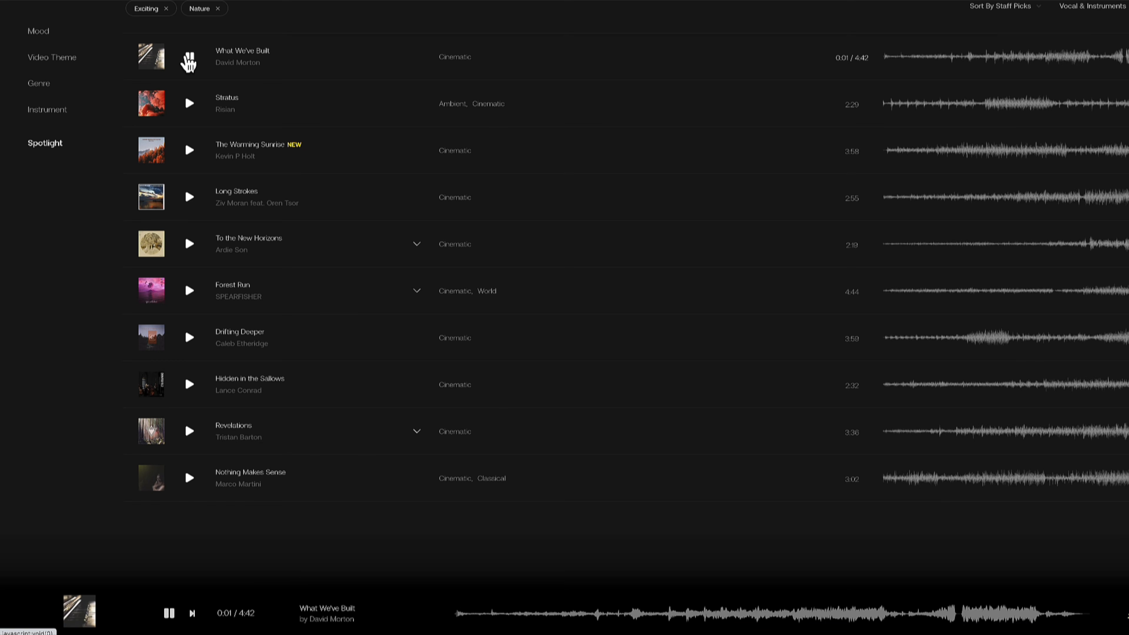
- Preview the tracks Stratus and The Warming Sunrise in the music list filtered by Exciting and Nature
click(189, 104)
click(189, 151)
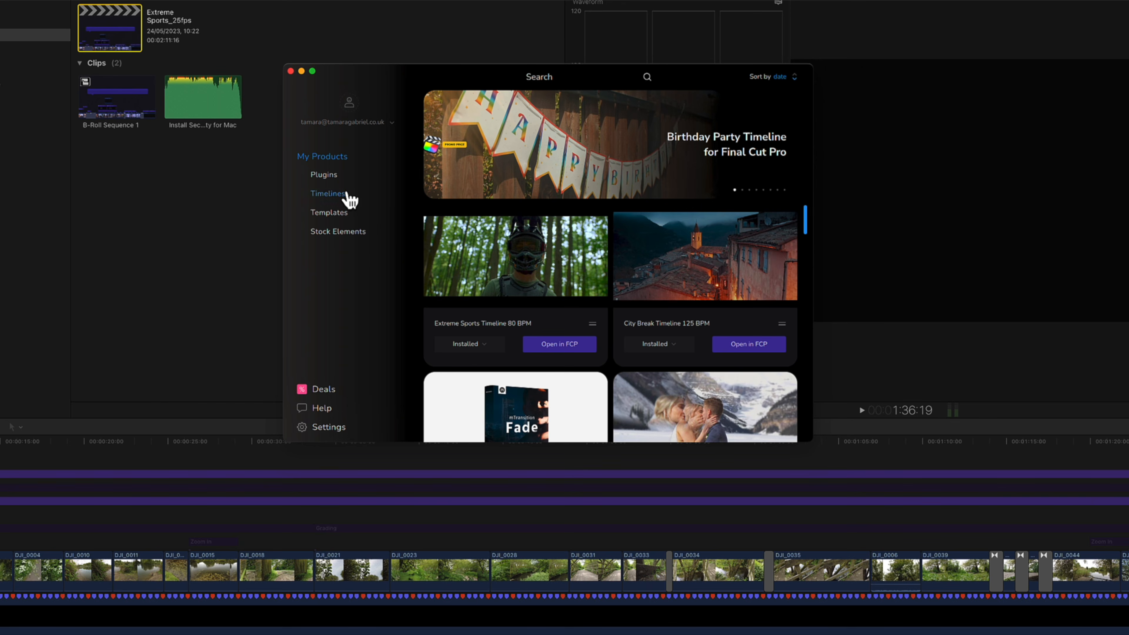
- From the installed timelines in the MotionVFX product window, open City Break Timeline 125 BPM and set the City Break 16:9 version to 25 fps
click(349, 196)
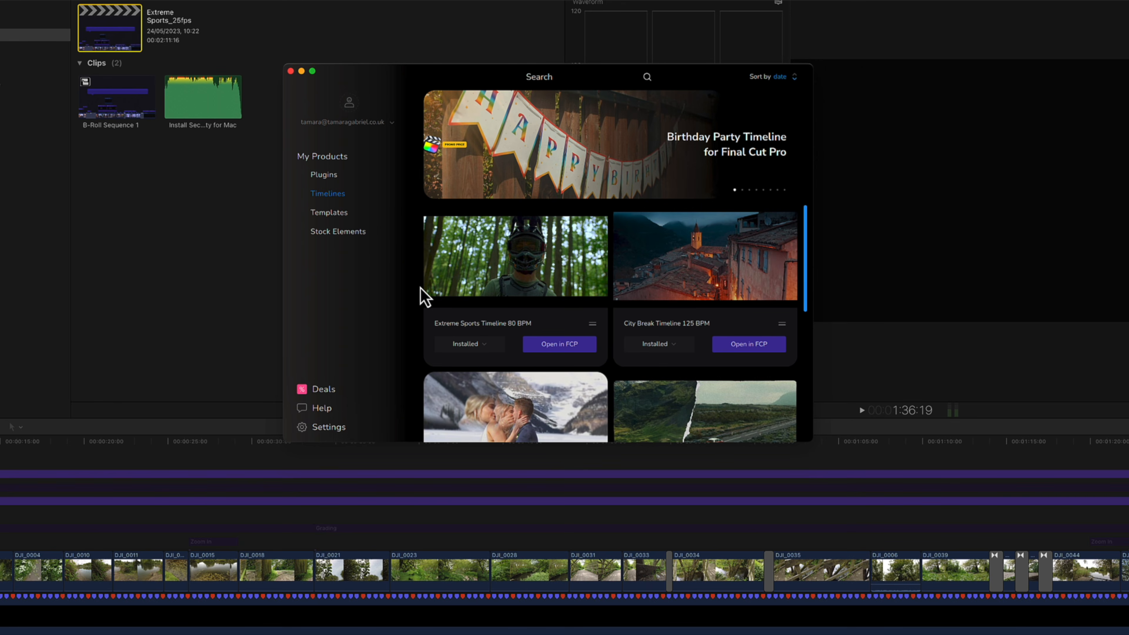
scroll(448, 296, down, 5)
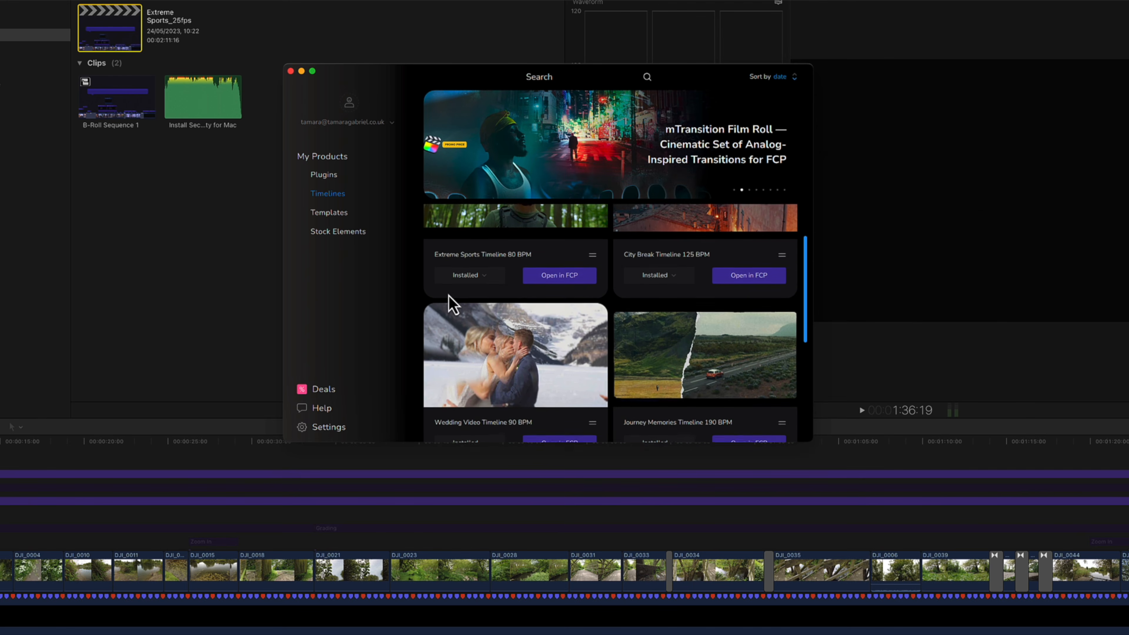
scroll(449, 296, down, 8)
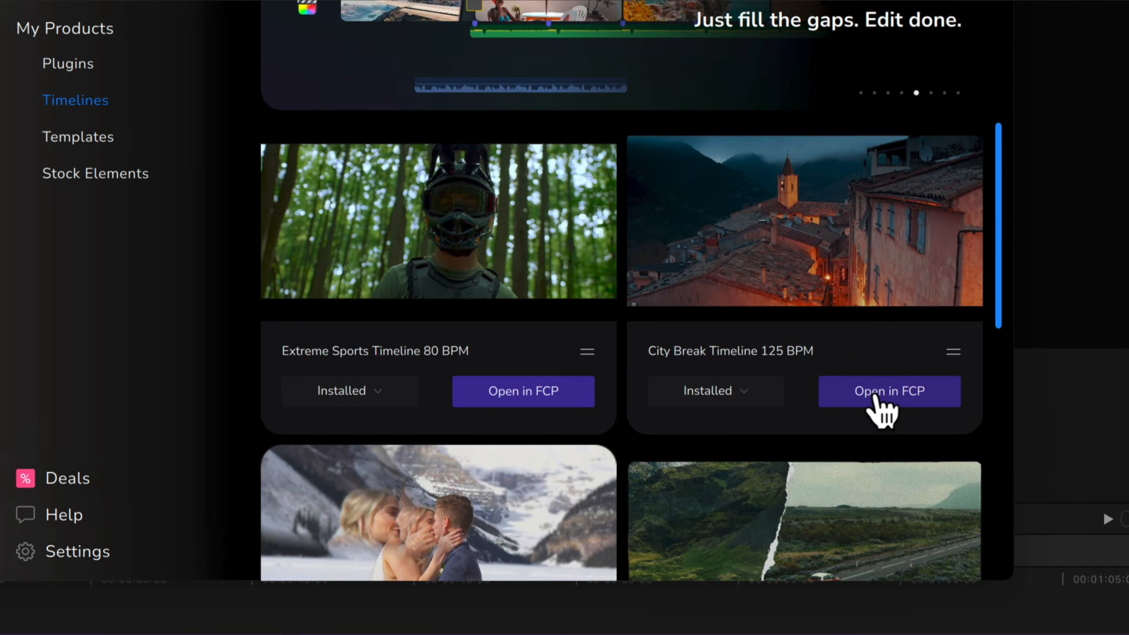
click(746, 342)
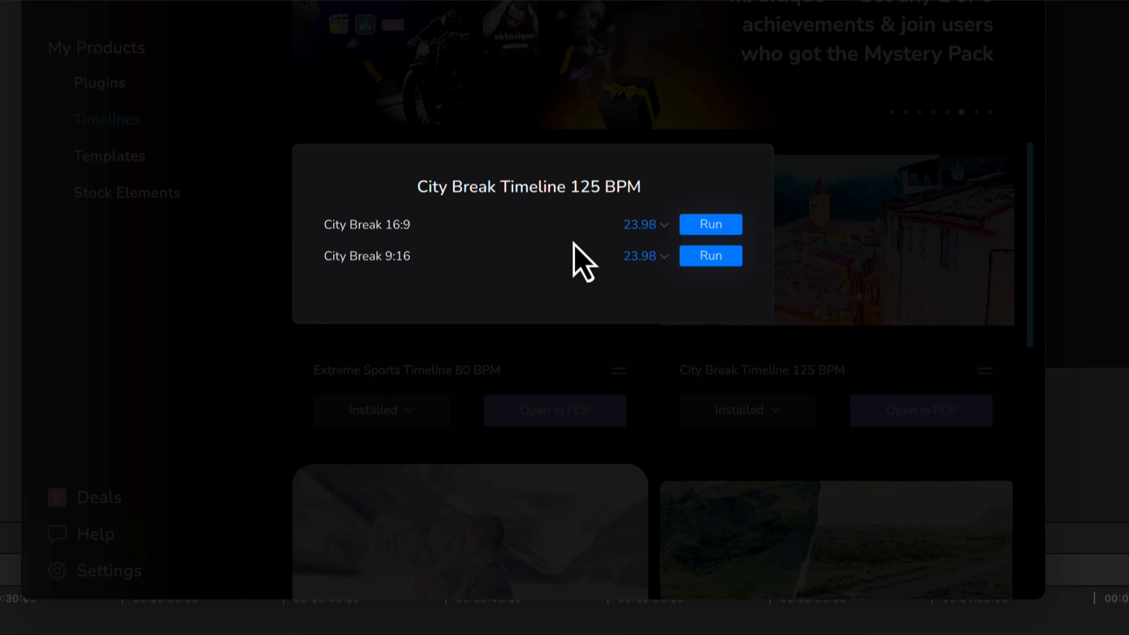
click(663, 226)
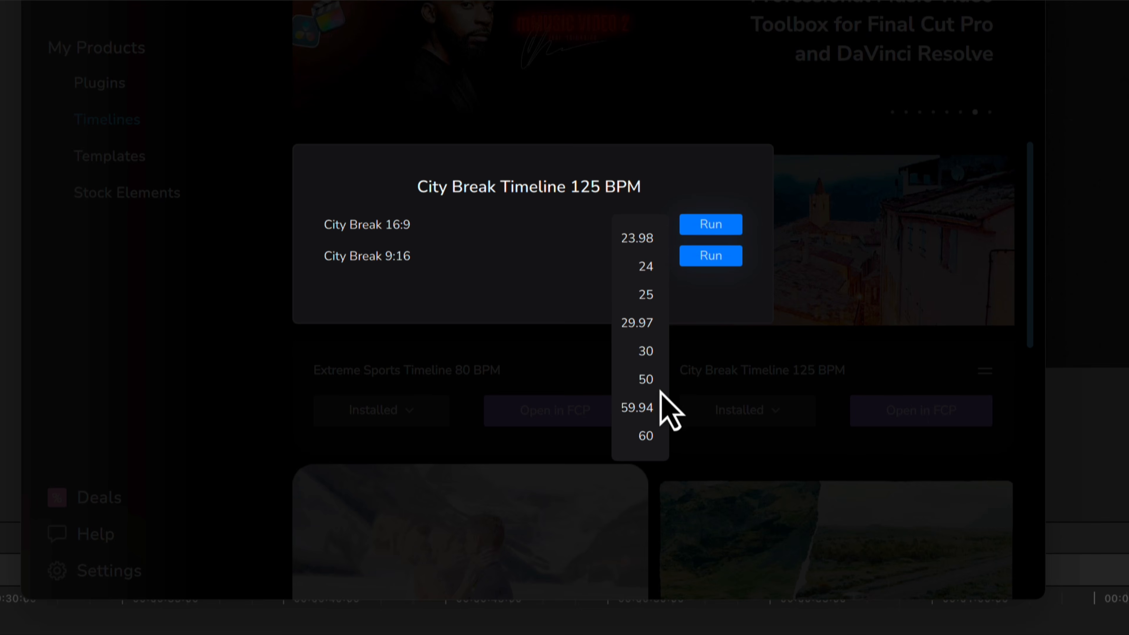
click(648, 300)
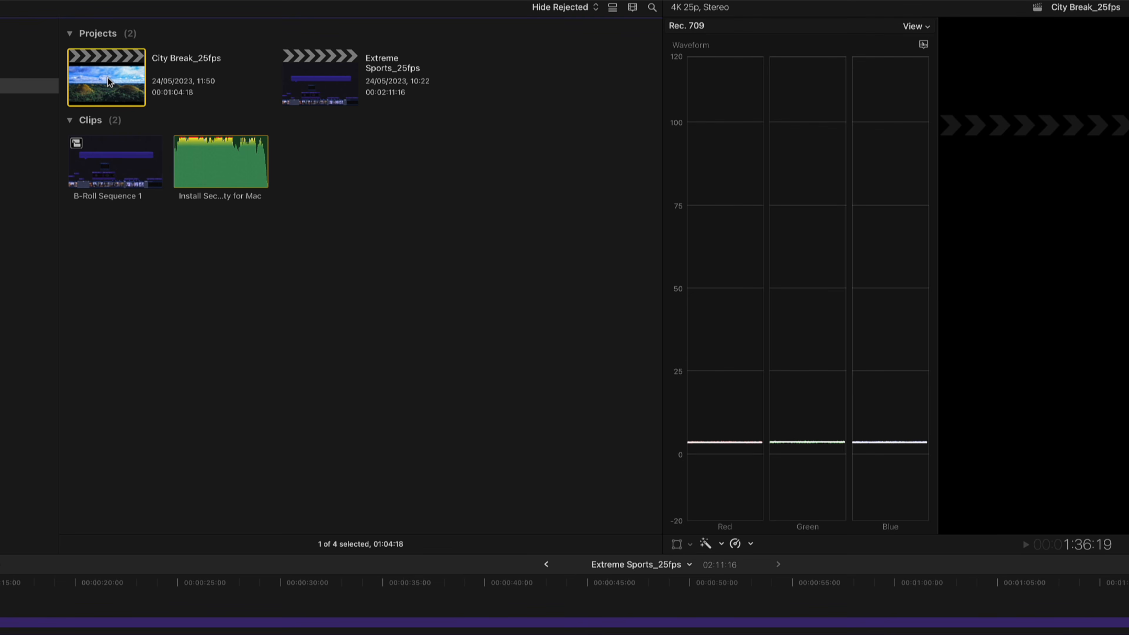
- In Final Cut Pro's City Break_25fps project, delete the three preview music tracks and connect the selected browser track at the timeline start
double_click(109, 81)
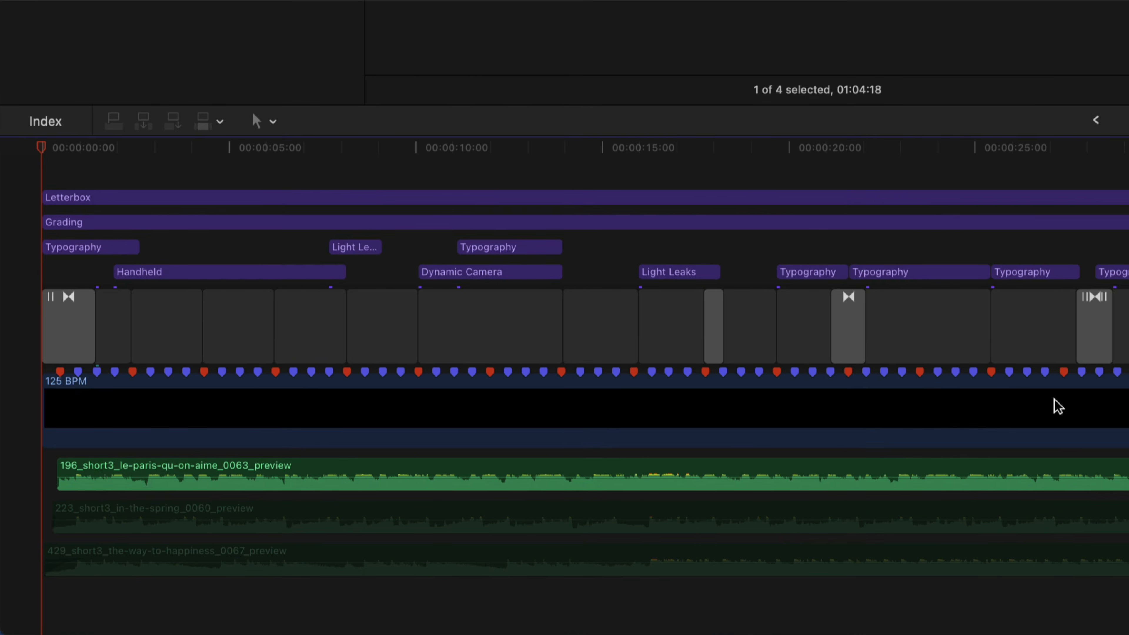
drag(663, 606, 482, 483)
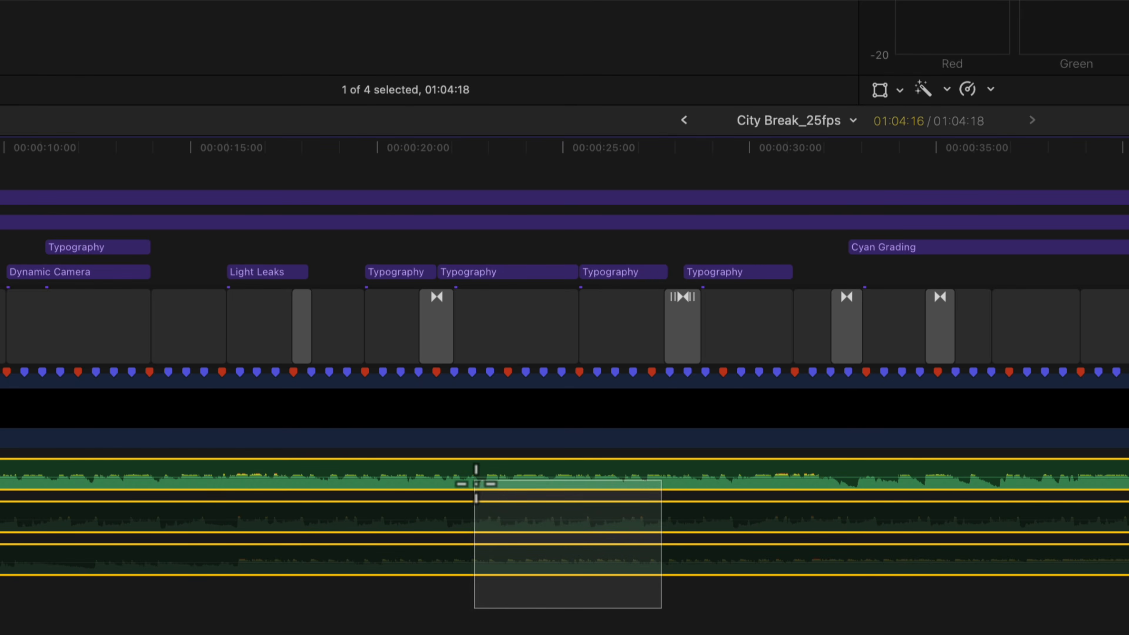
key(Delete)
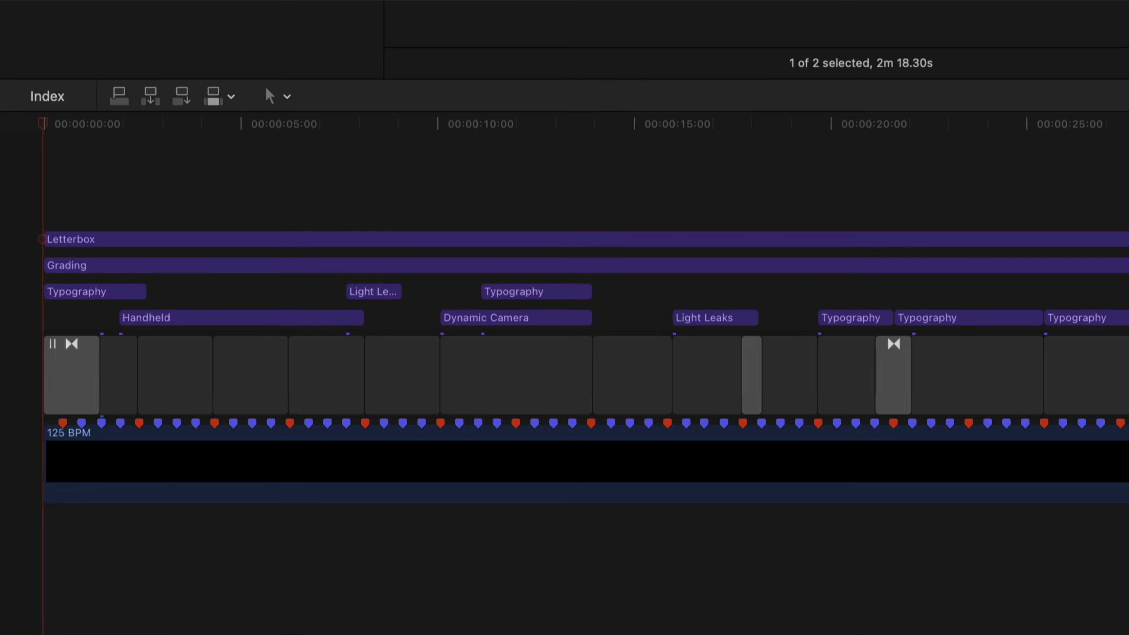
click(120, 92)
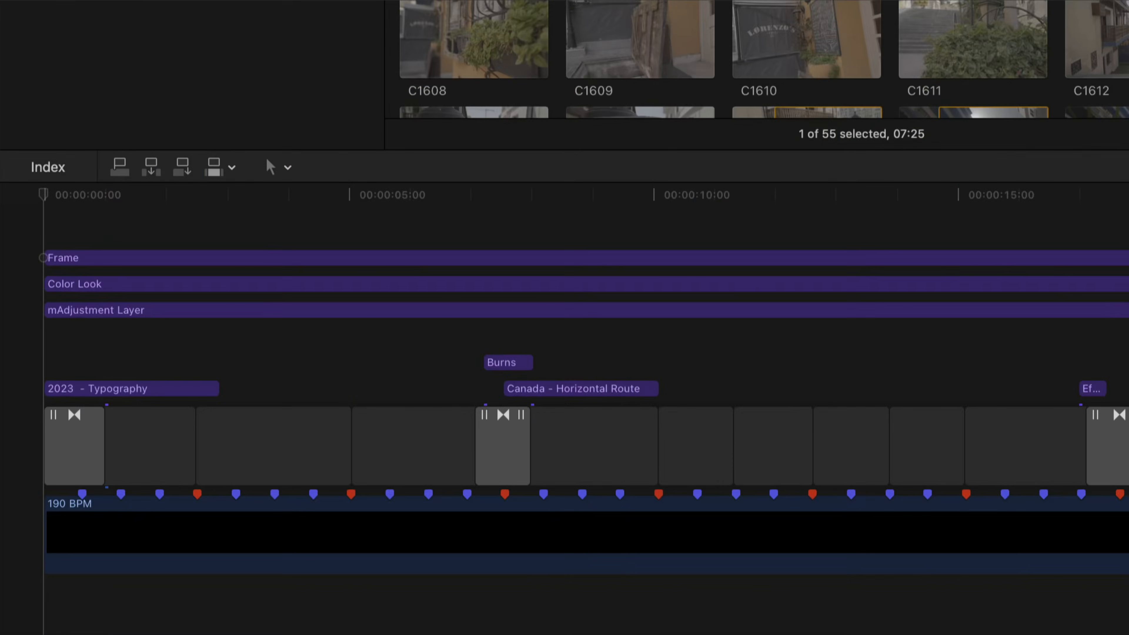
- With the Select tool, fill the first two empty placeholders after the opening transition with clips C1571 and C1576, using Replace from Start
click(287, 170)
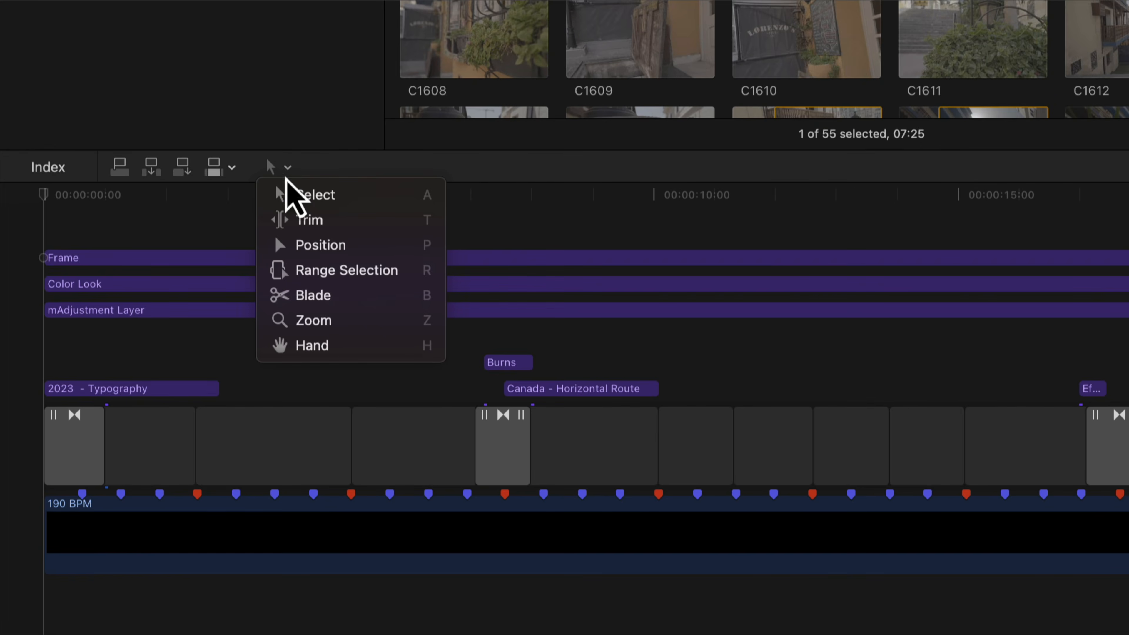
click(311, 196)
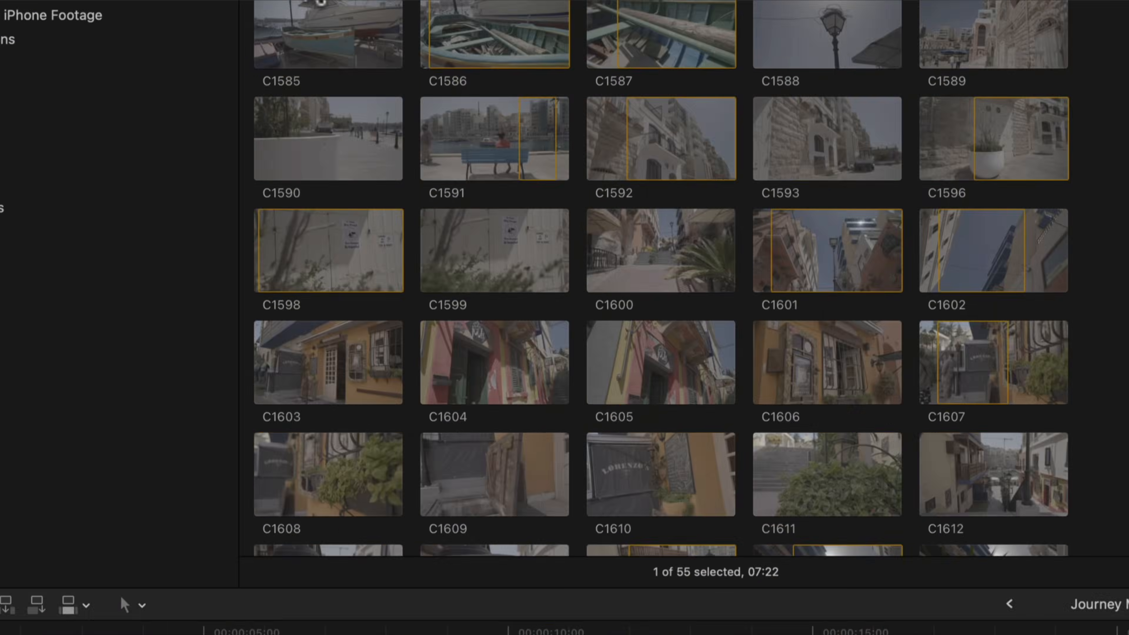
drag(321, 2, 155, 424)
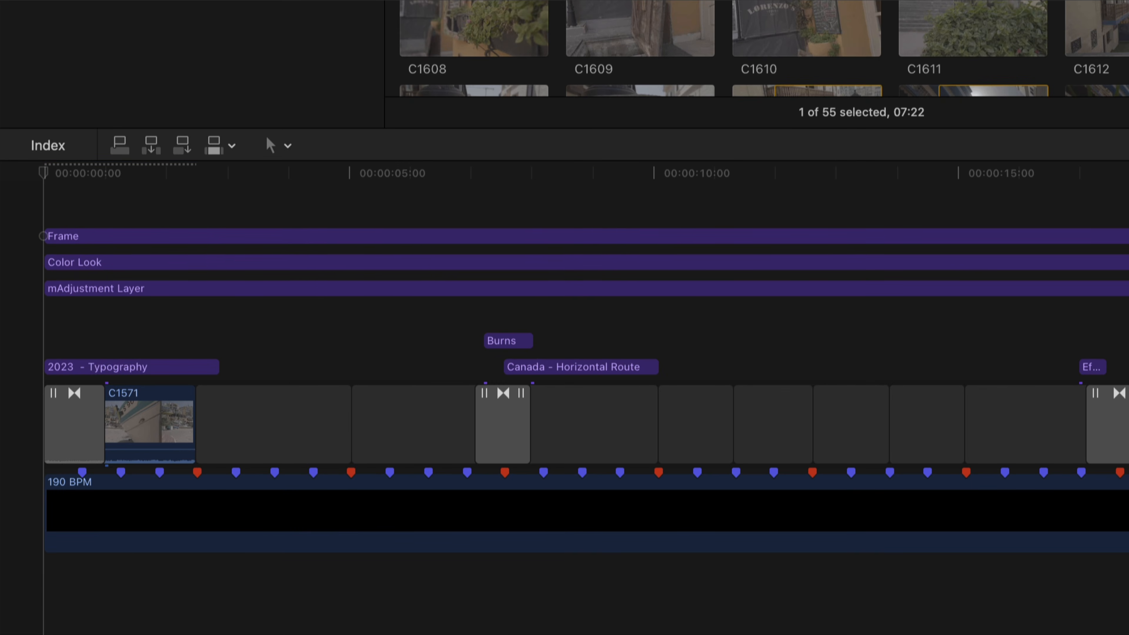
drag(322, 316, 272, 420)
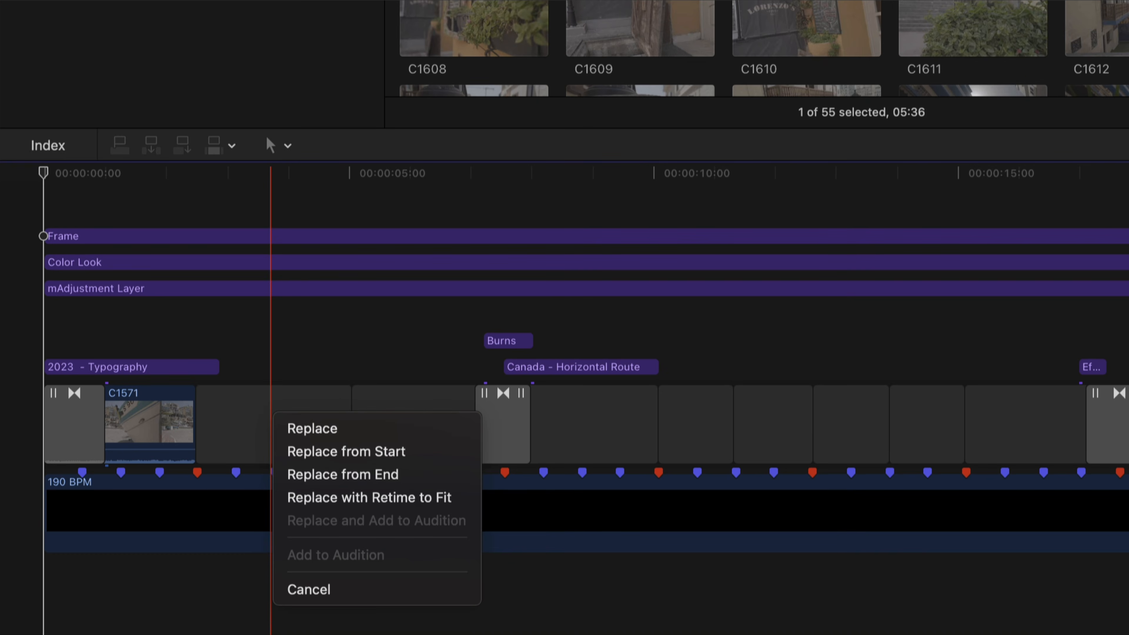
click(384, 458)
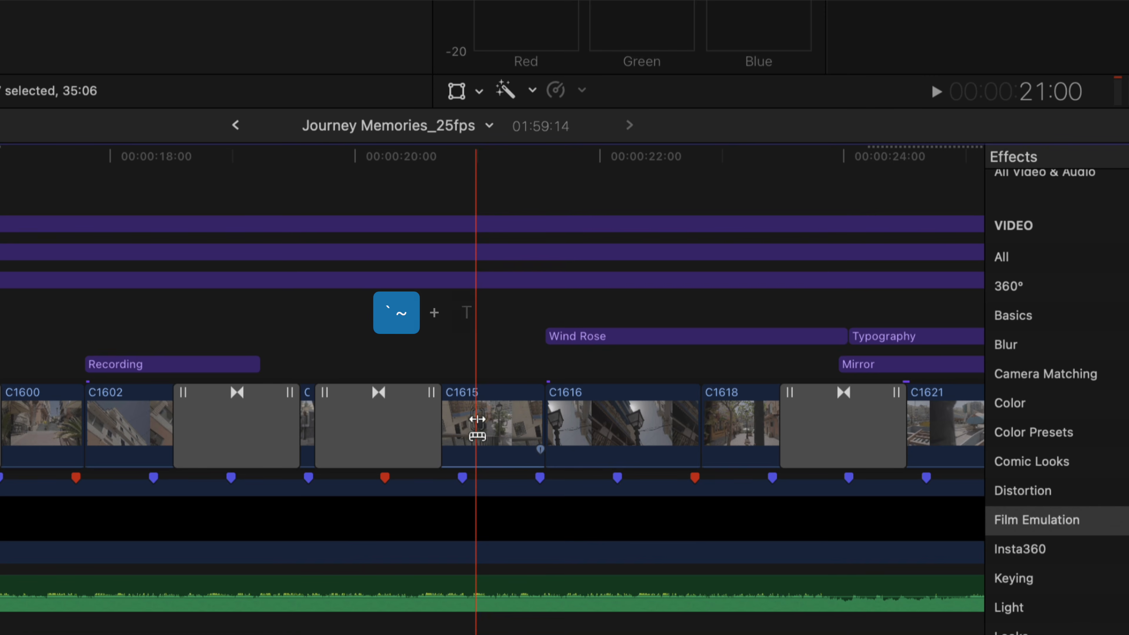
- Slip the footage inside clip C1615 in the Journey Memories_25fps timeline, just before clip C1616
drag(496, 426, 454, 431)
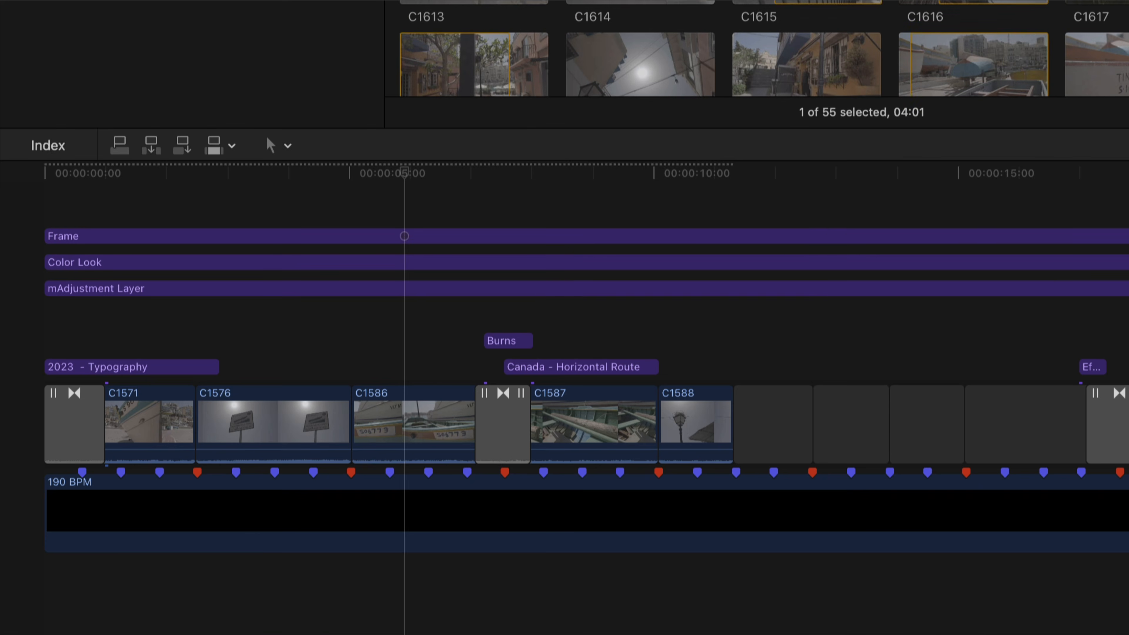
key(e)
- Fill five more placeholders in the Journey Memories_59.94fps timeline with browser clips, using Replace from Start for each
drag(800, 5, 859, 435)
click(882, 475)
drag(974, 3, 914, 426)
click(938, 462)
drag(329, 2, 772, 416)
click(812, 446)
drag(329, 2, 896, 413)
click(935, 444)
drag(463, 2, 779, 391)
click(827, 427)
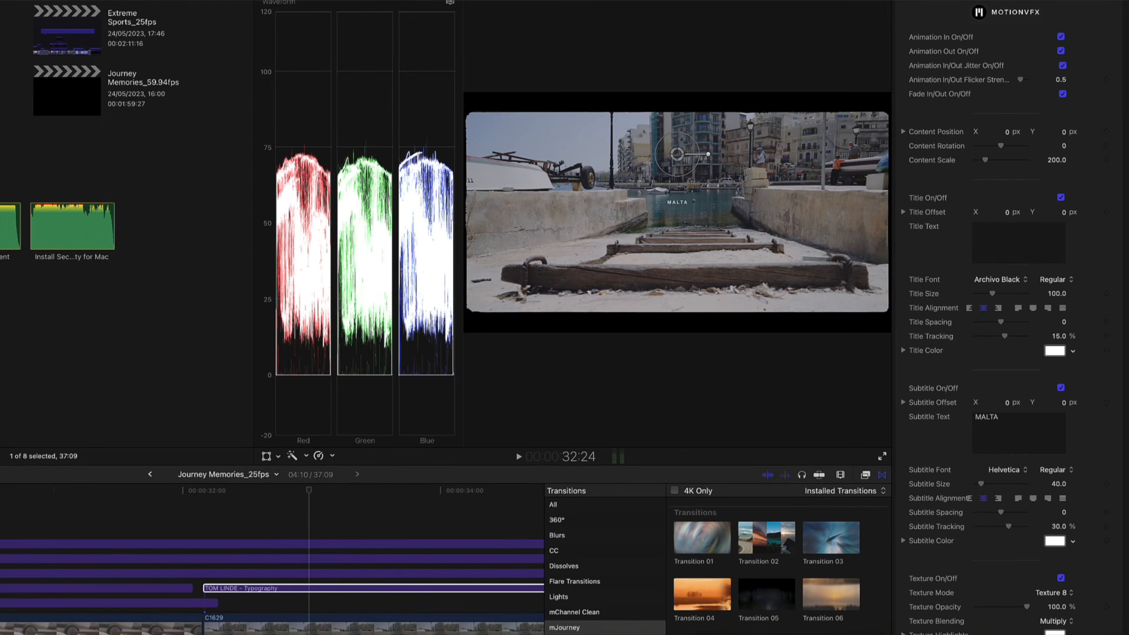
- Set the title text to SPINOLA BAY and the subtitle size to 69
text(SPINOLA BAY)
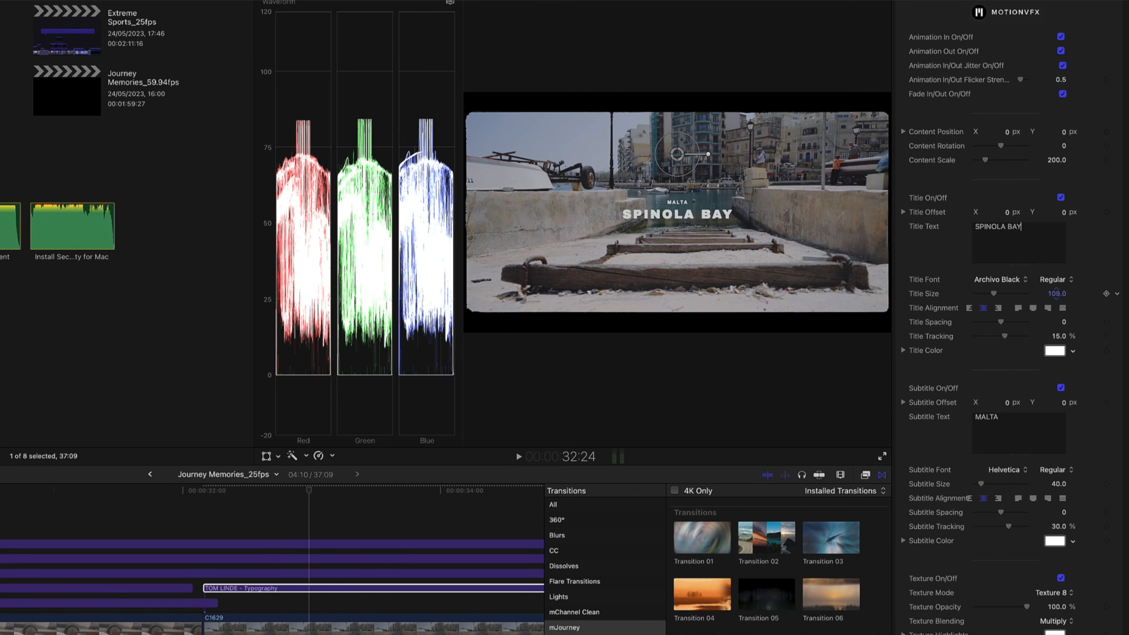
click(1055, 485)
drag(1058, 485, 1058, 471)
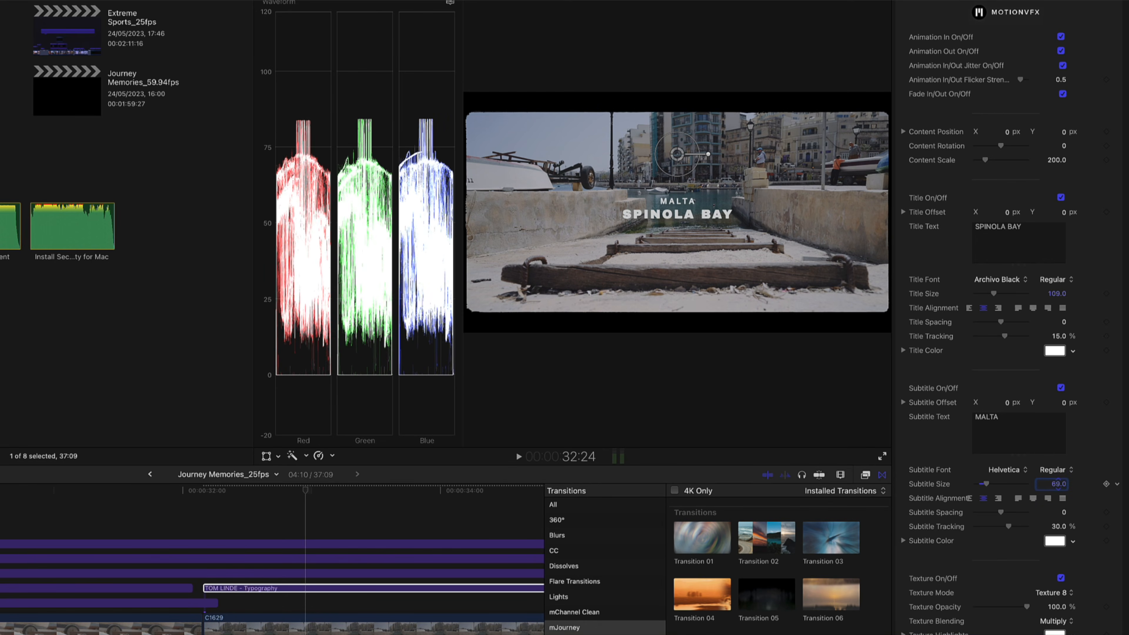
- Choose a different font and font style for the SPINOLA BAY title
click(1015, 280)
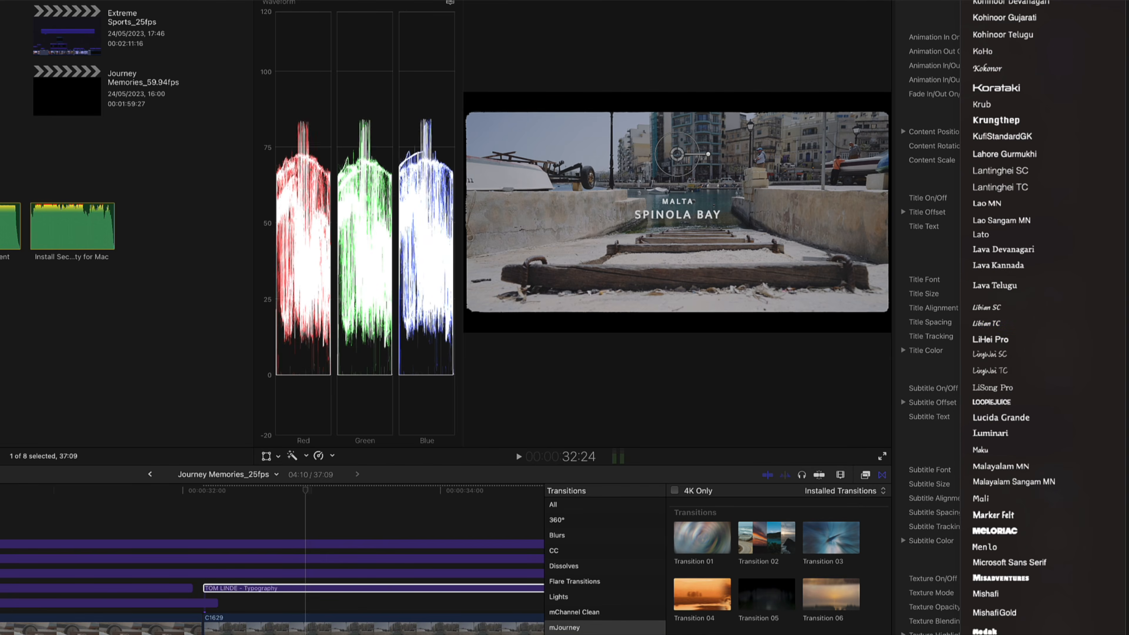
scroll(996, 583, down, 5)
click(996, 583)
click(1057, 280)
click(1058, 489)
- Choose a different font and font style for the MALTA subtitle
click(1013, 470)
scroll(1012, 472, down, 10)
click(1012, 472)
click(1053, 471)
click(1060, 560)
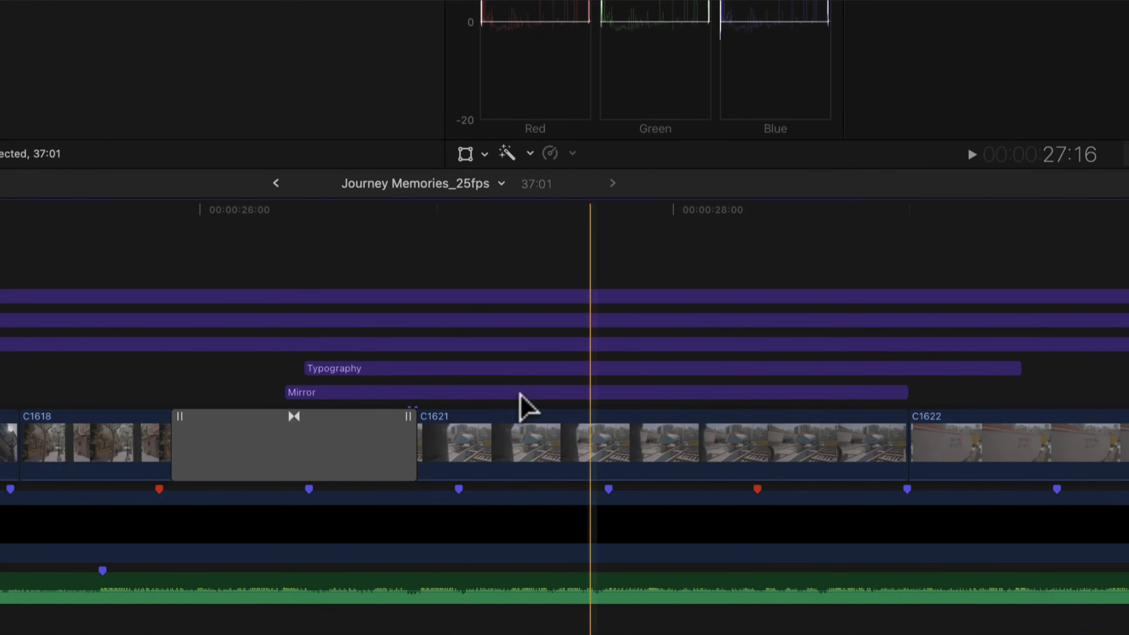
- Extend the end of clip C1596 to the next blue beat marker, shifting its edit point with clip C1598
click(5, 373)
scroll(5, 374, left, 5)
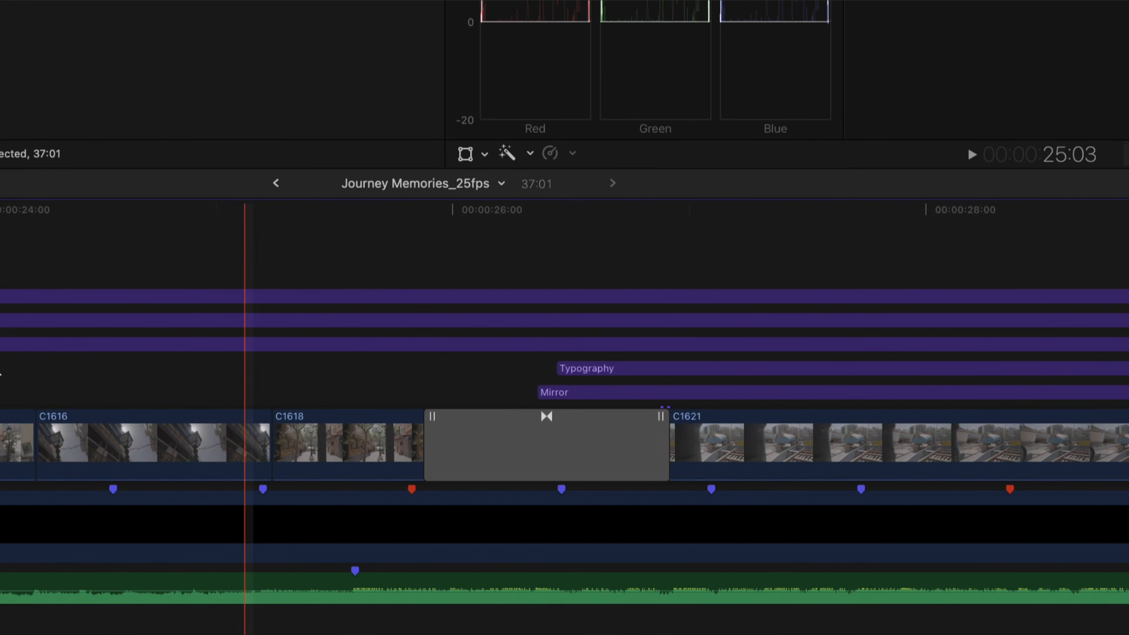
scroll(1, 374, left, 10)
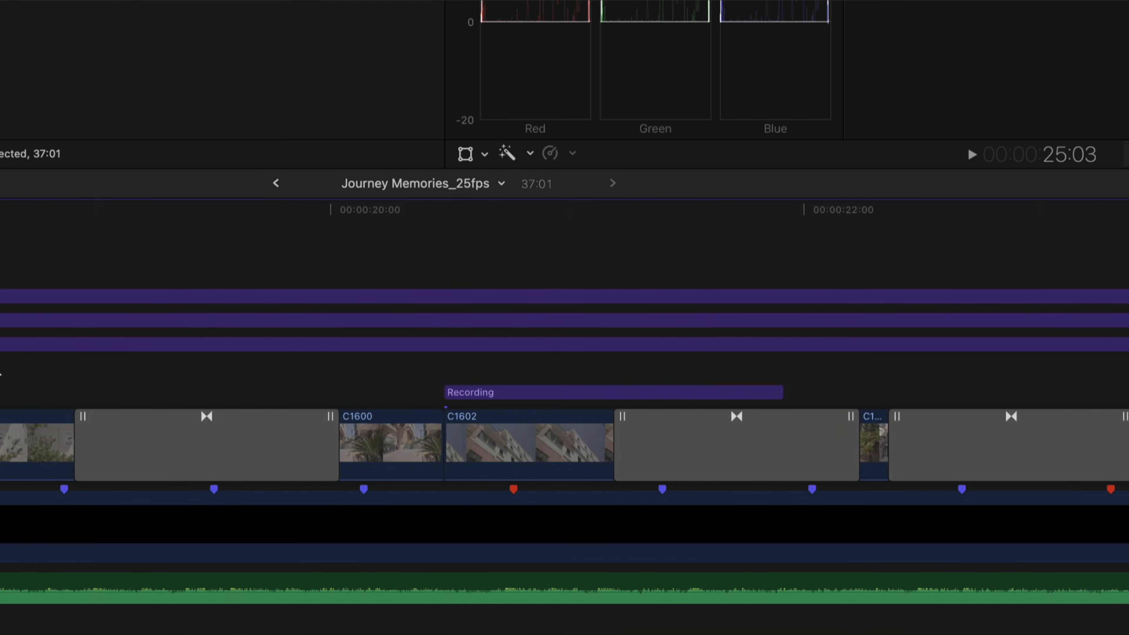
scroll(0, 374, left, 10)
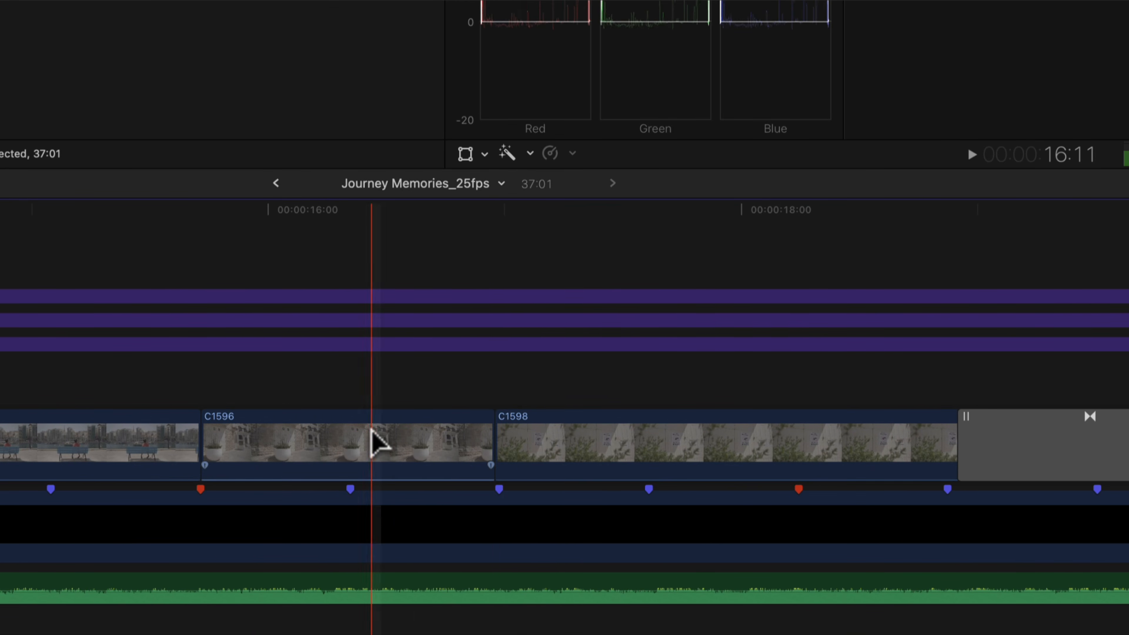
drag(493, 447, 794, 446)
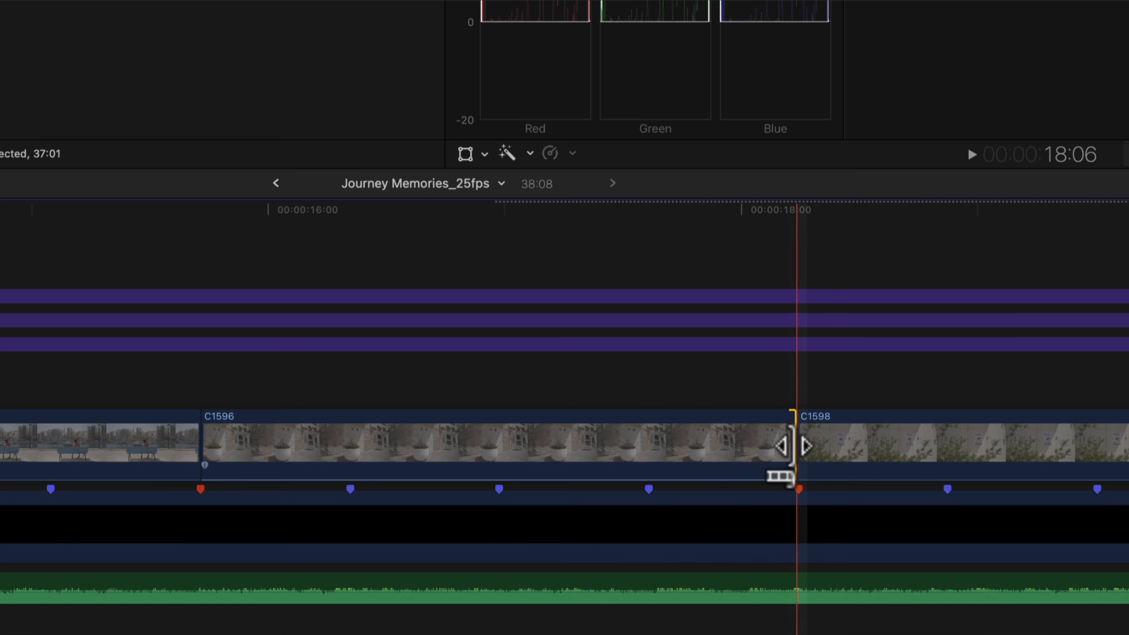
drag(793, 445, 649, 446)
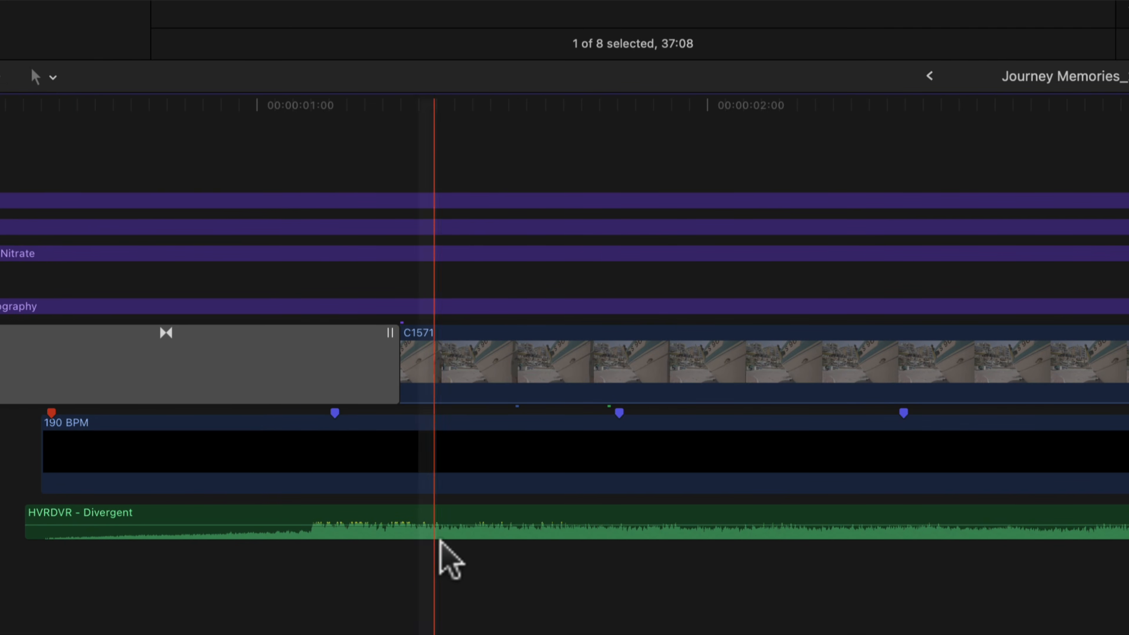
- Mark the first strong beat of the HVRDVR - Divergent track and shift the track to align it with the nearby blue 190 BPM marker
click(315, 523)
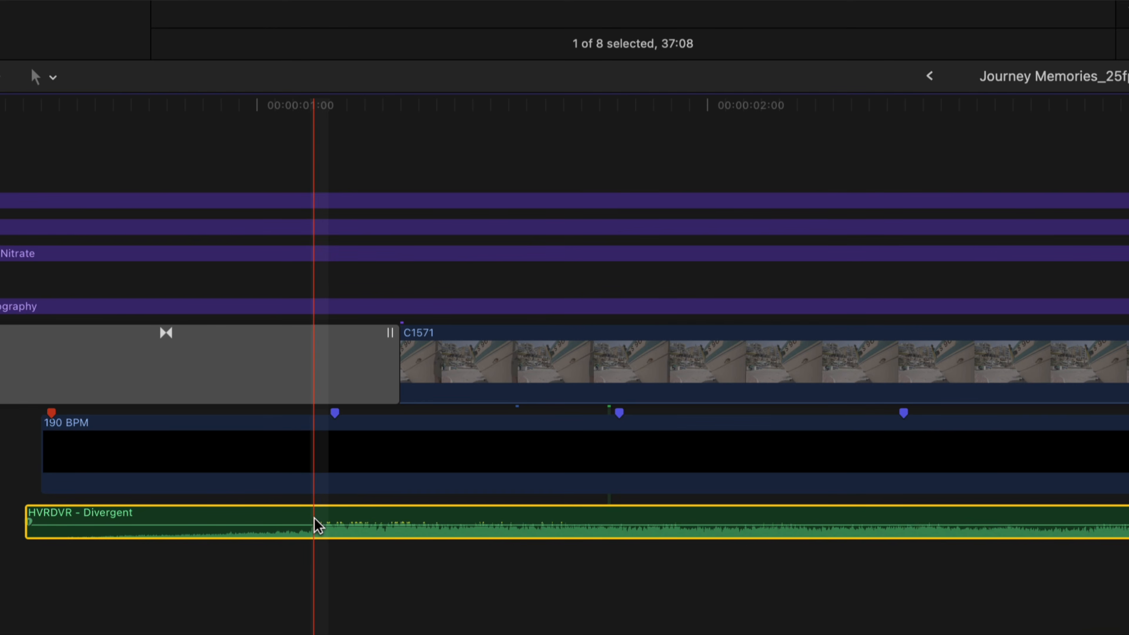
key(super+equal)
key(super+equal)
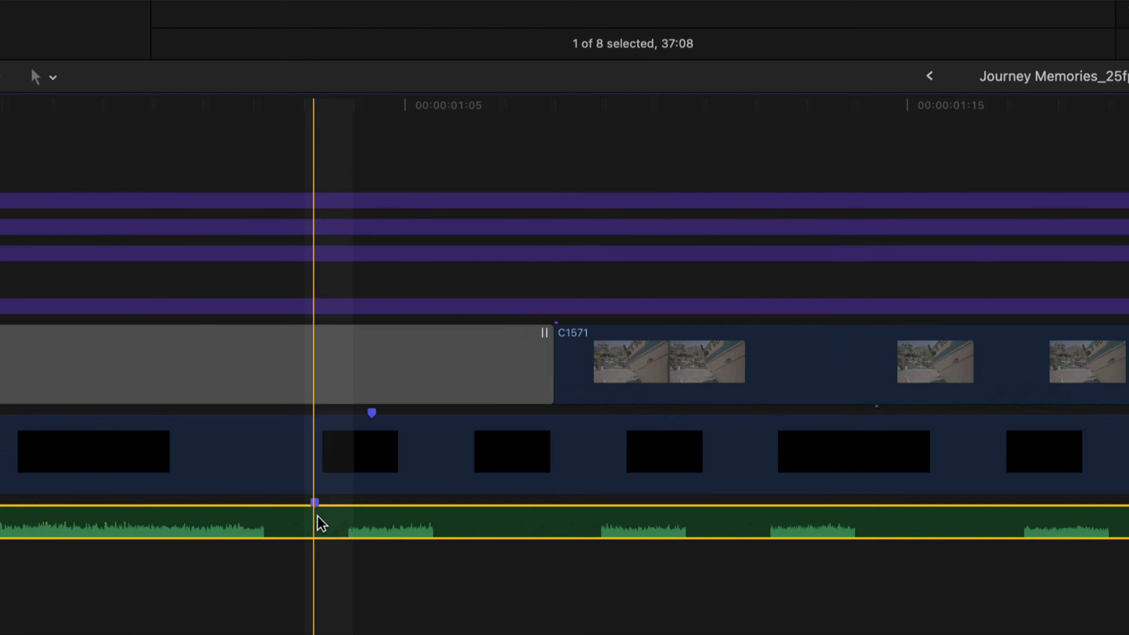
drag(271, 512, 381, 513)
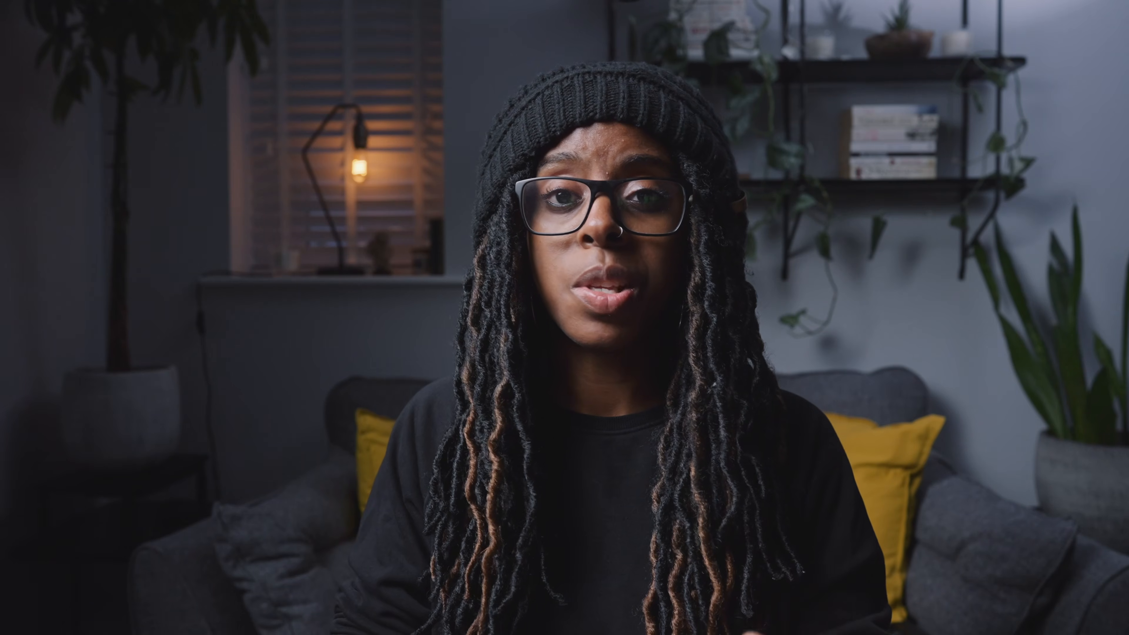